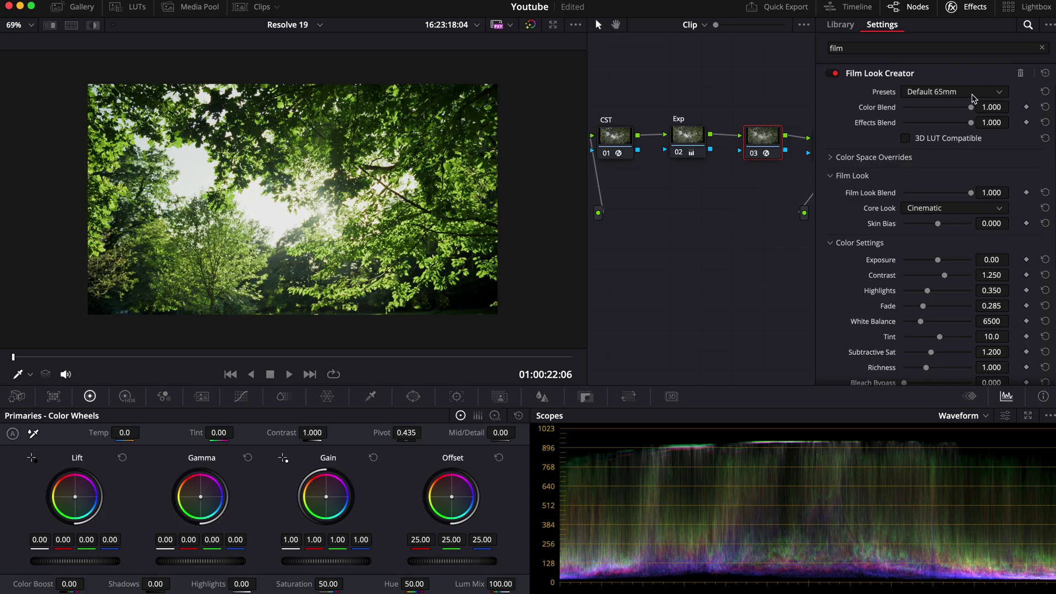
# Step: Try the Default 35mm, Cinematic and Bleach Bypass presets, ending on Default No Effects
pyautogui.click(973, 94)
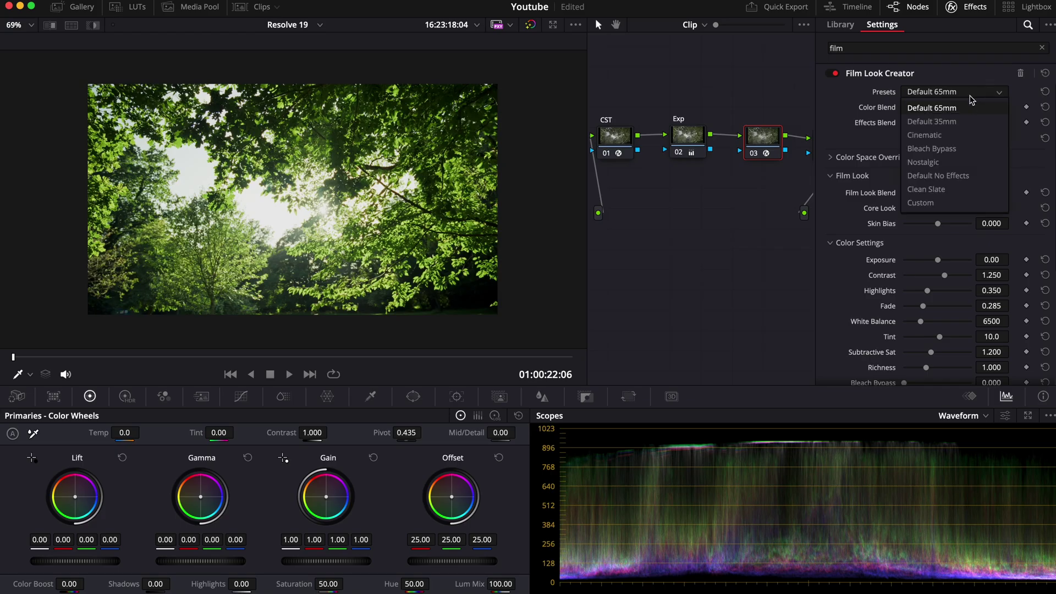
pyautogui.click(955, 104)
pyautogui.click(954, 97)
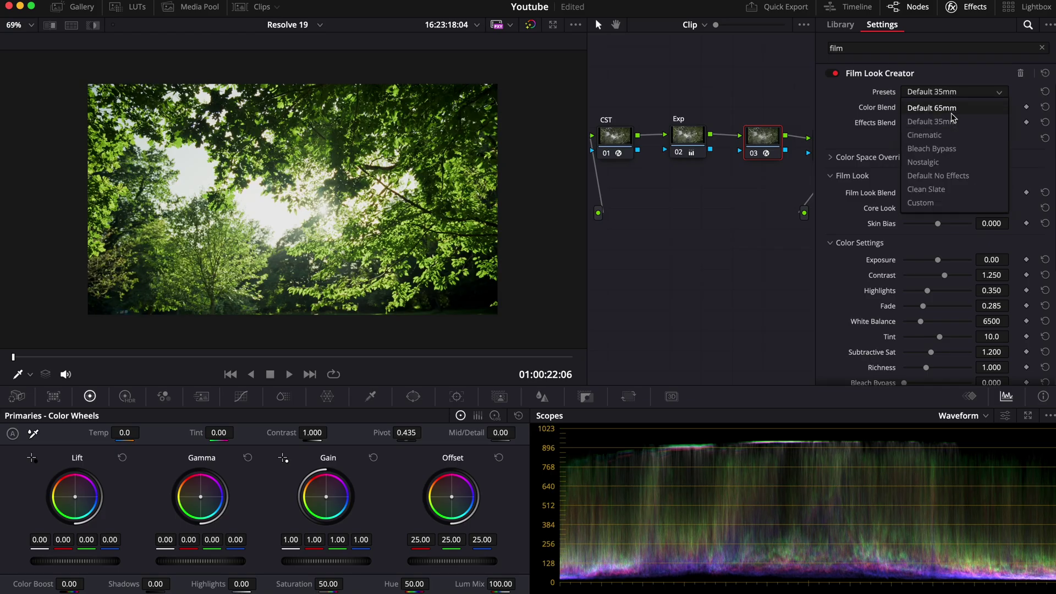
pyautogui.click(944, 136)
pyautogui.click(943, 96)
pyautogui.click(939, 150)
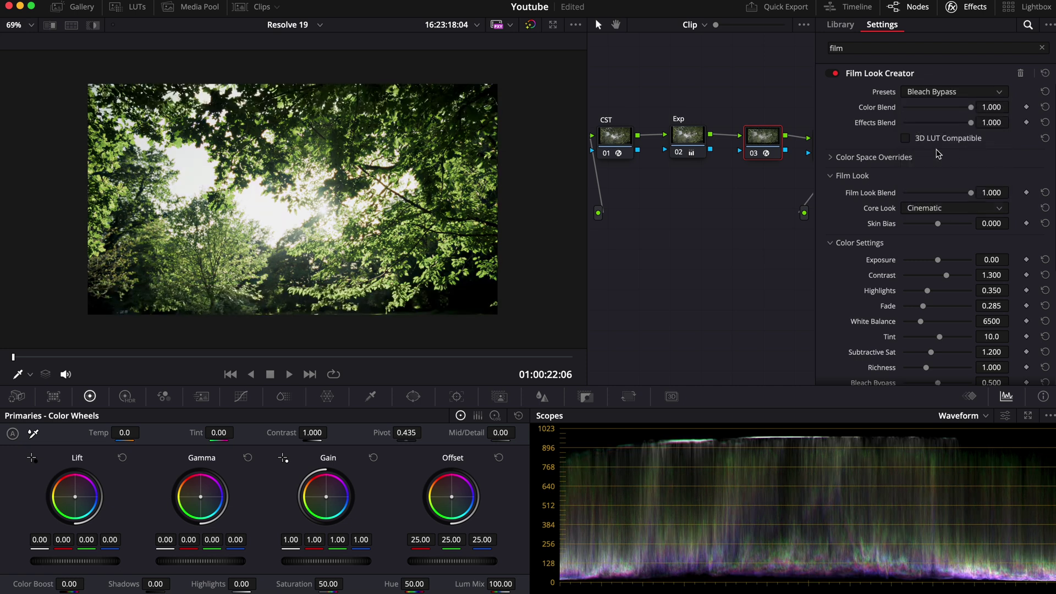
pyautogui.click(942, 97)
pyautogui.click(938, 176)
# Step: Try the Rochester core look, then set Core Look to Akasaka
pyautogui.click(941, 209)
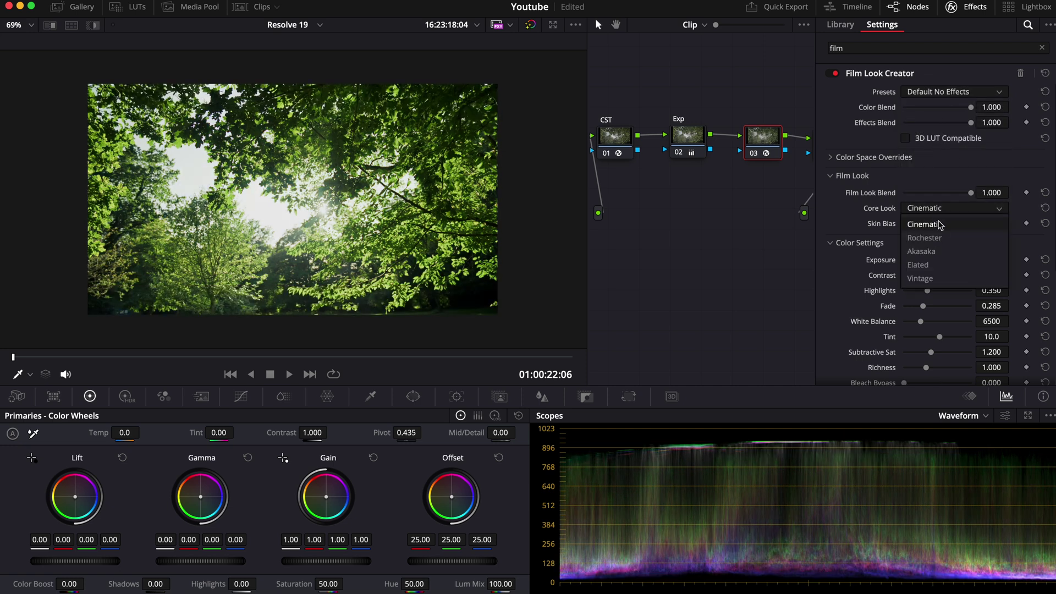
pyautogui.click(941, 239)
pyautogui.click(938, 210)
pyautogui.click(934, 254)
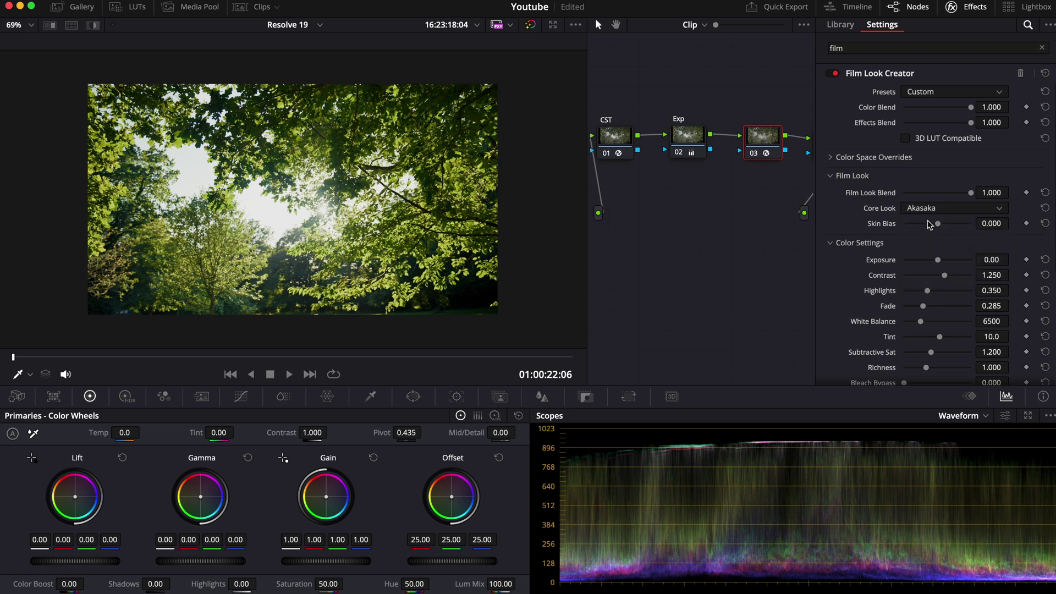
# Step: Expand and collapse the Halation and Bloom settings to preview them
pyautogui.scroll(-5, 929, 258)
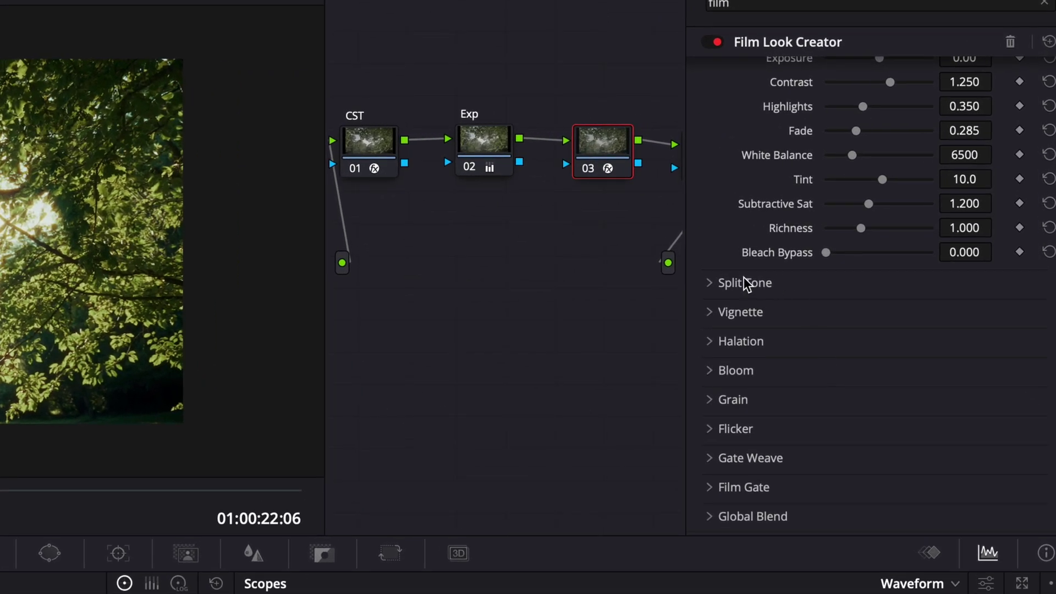
pyautogui.click(717, 347)
pyautogui.click(714, 347)
pyautogui.click(712, 373)
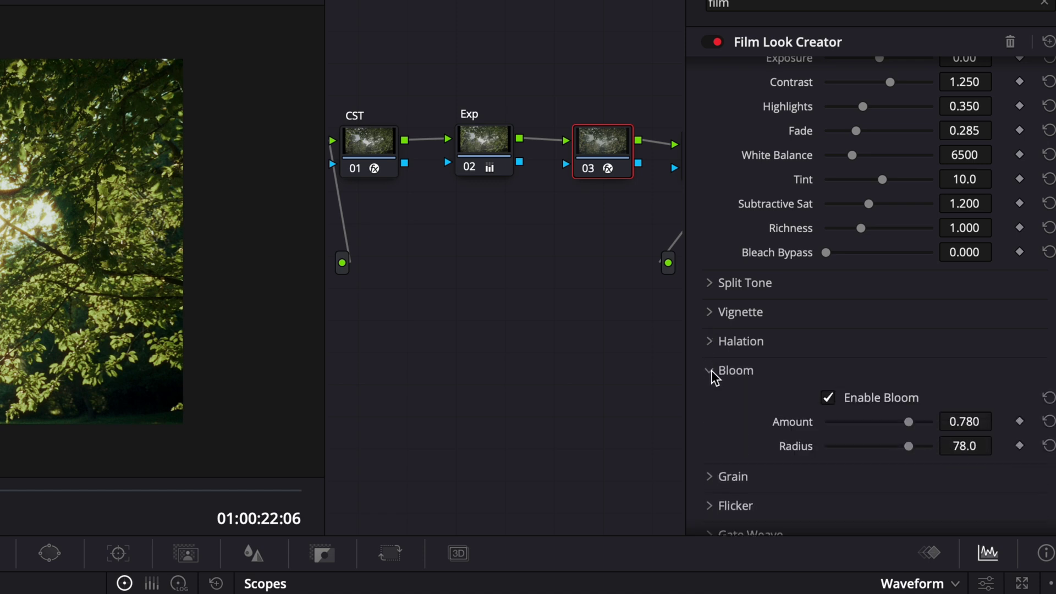
pyautogui.click(711, 373)
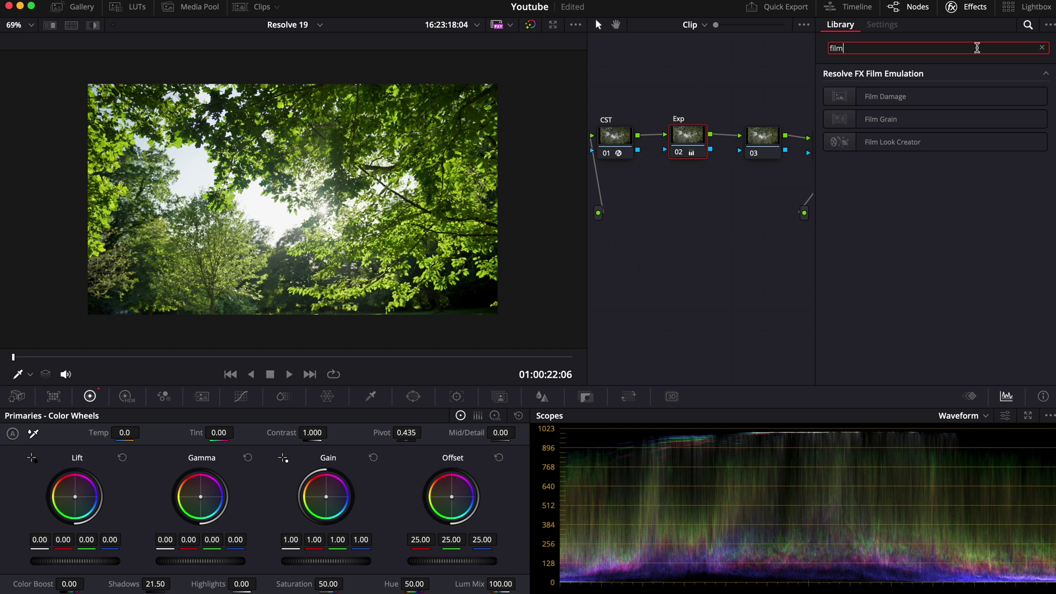
# Step: Apply Film Look Creator to node 03 and clip C3615.MP4, raising Exposure to 0.19
pyautogui.moveTo(897, 142); pyautogui.dragTo(770, 144)
pyautogui.click(94, 40)
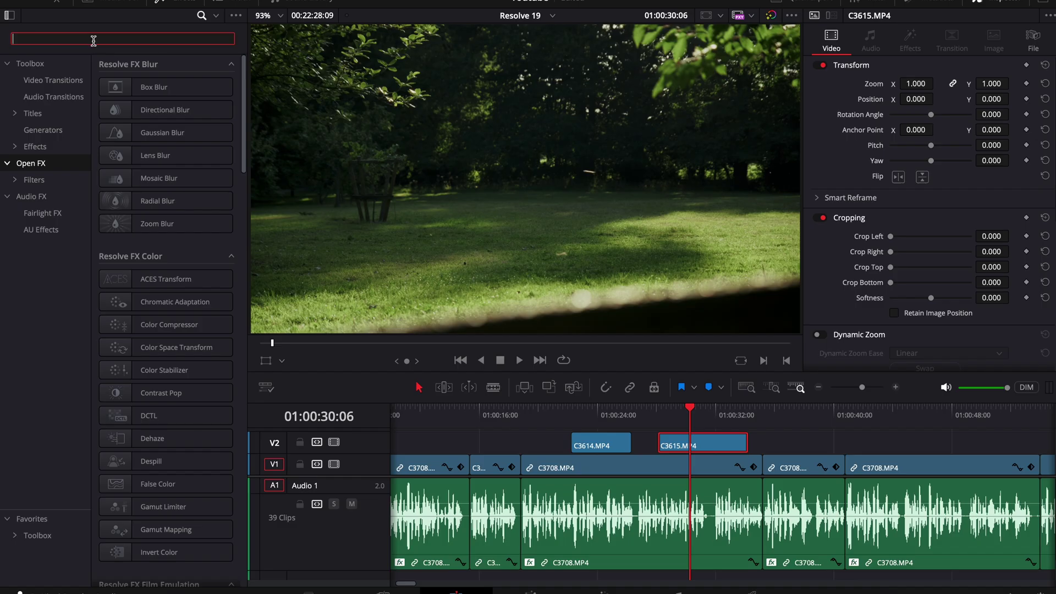
pyautogui.write('film')
pyautogui.moveTo(185, 135); pyautogui.dragTo(680, 411)
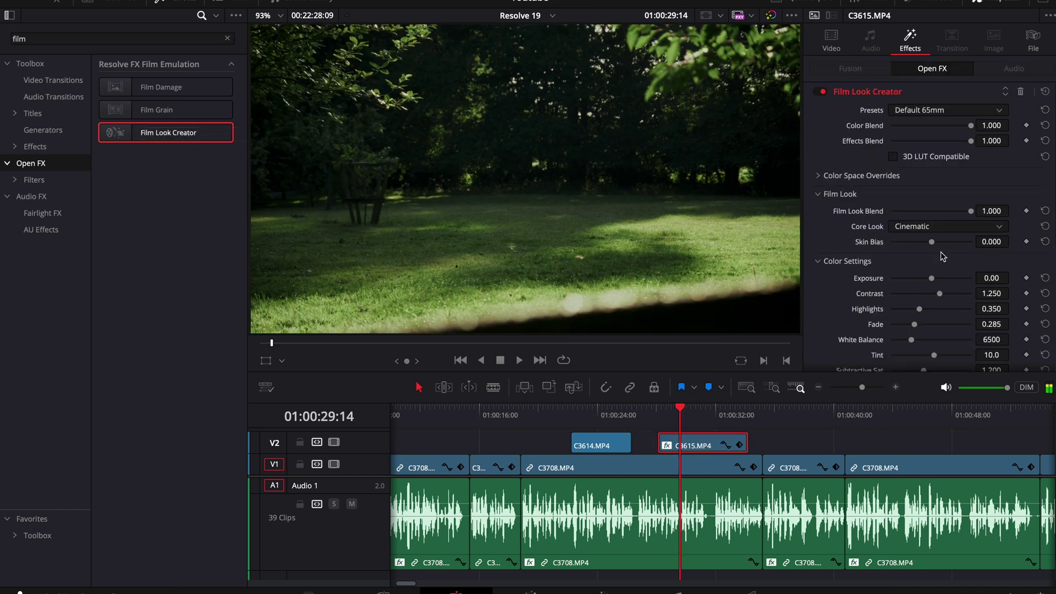
pyautogui.moveTo(932, 281); pyautogui.dragTo(934, 281)
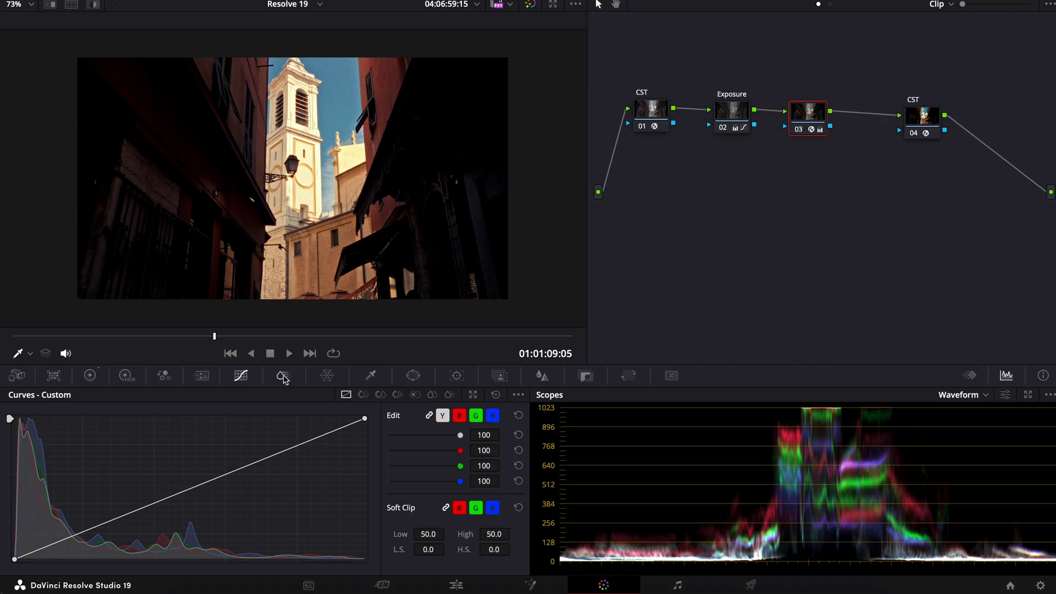
# Step: In ColorSlice, raise the Red density and shift the Cyan hue toward blue
pyautogui.click(284, 376)
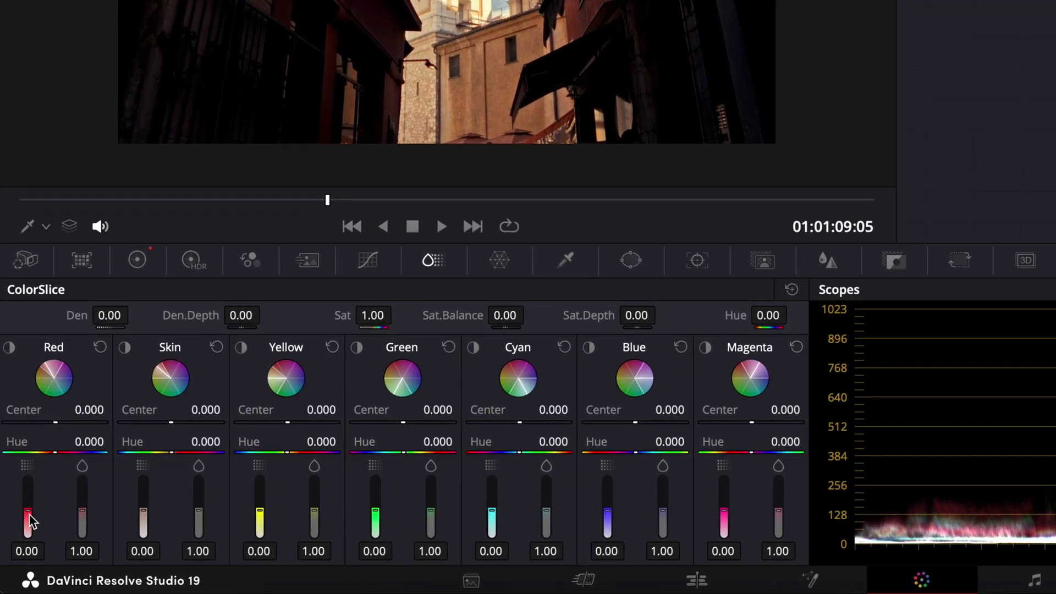
pyautogui.moveTo(28, 507)
pyautogui.mouseDown()
pyautogui.moveTo(27, 486)
pyautogui.moveTo(28, 527)
pyautogui.moveTo(28, 489)
pyautogui.mouseUp()
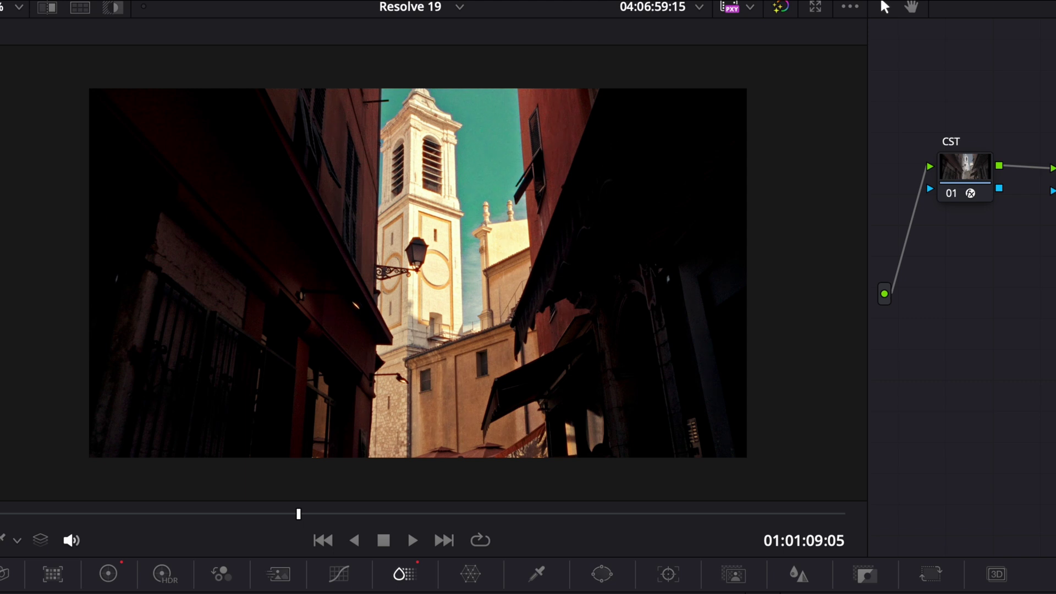
pyautogui.moveTo(347, 502); pyautogui.dragTo(341, 502)
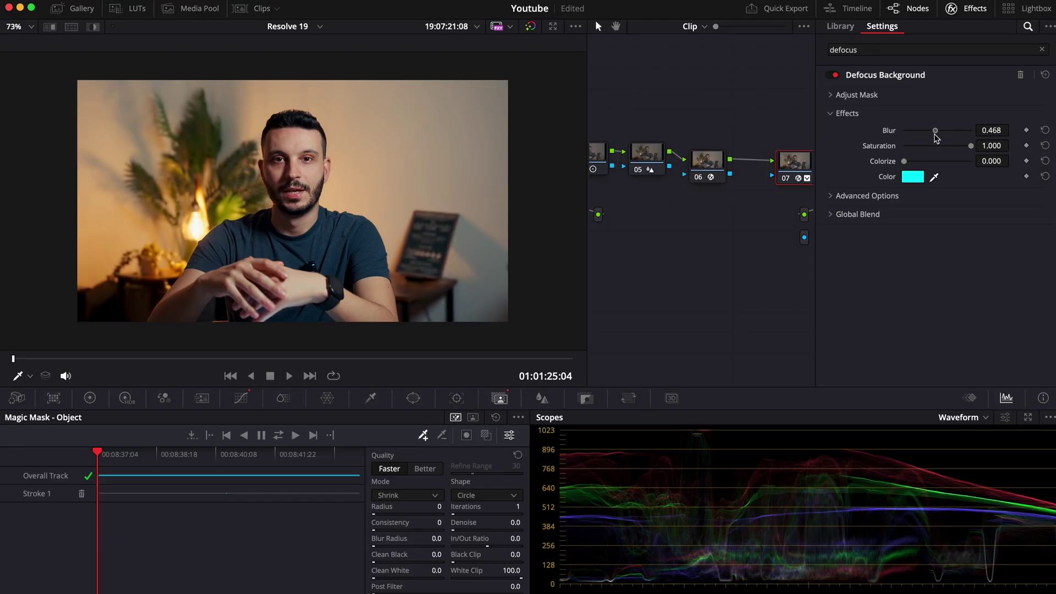
# Step: Track the Magic Mask, add Defocus Background to node 07 with Blur 0.642 and Lens blur type
pyautogui.moveTo(935, 138); pyautogui.dragTo(964, 143)
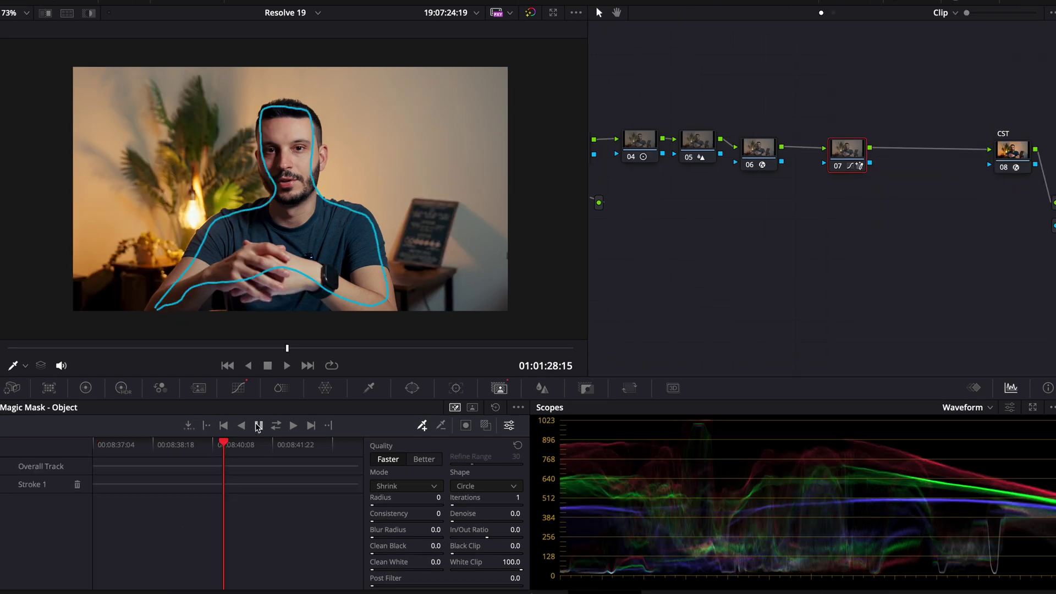
pyautogui.click(276, 425)
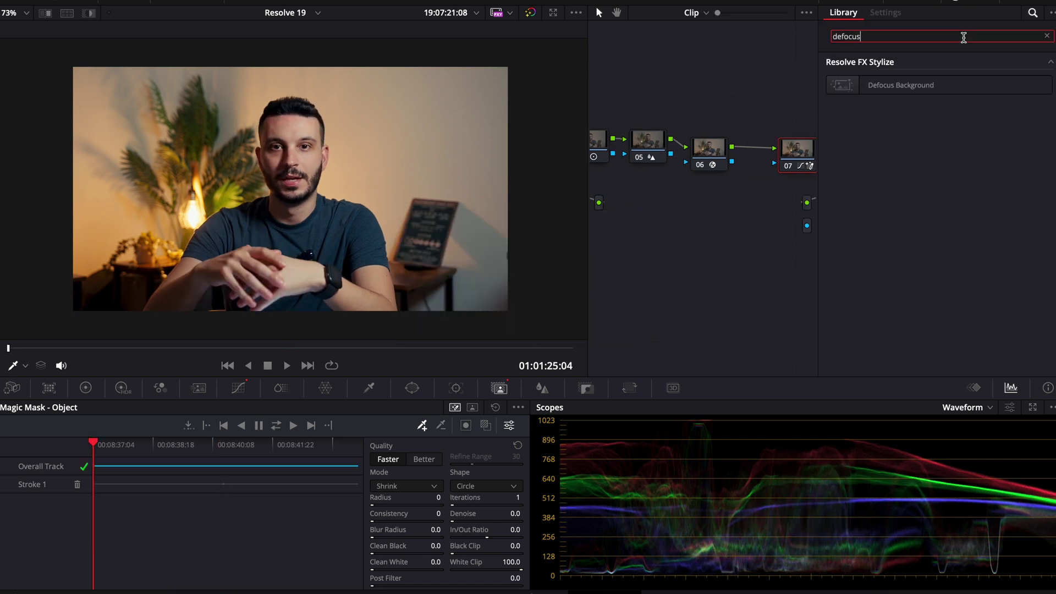
pyautogui.moveTo(886, 85); pyautogui.dragTo(801, 157)
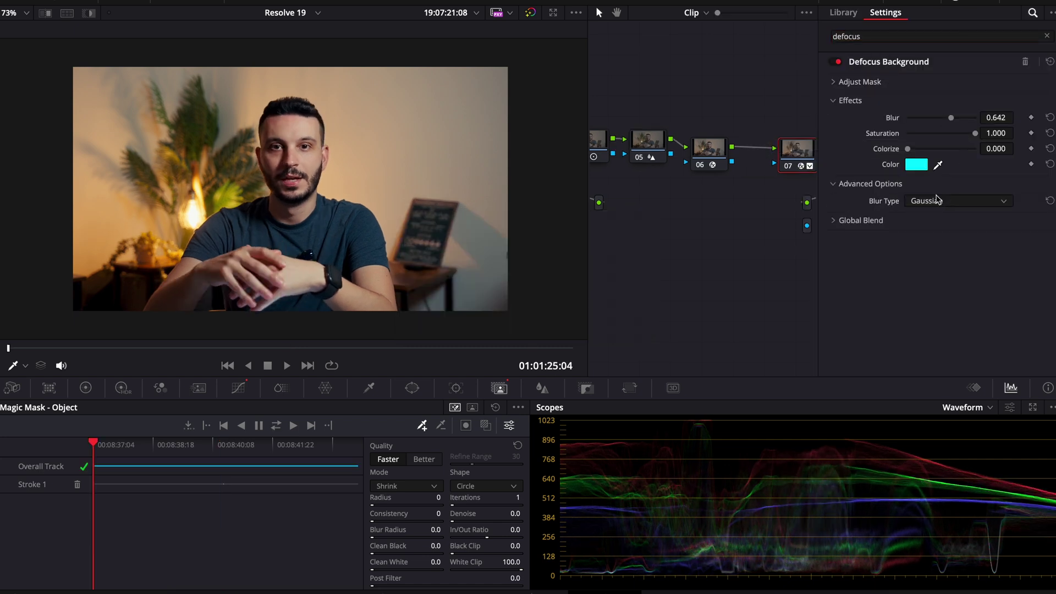
pyautogui.click(937, 203)
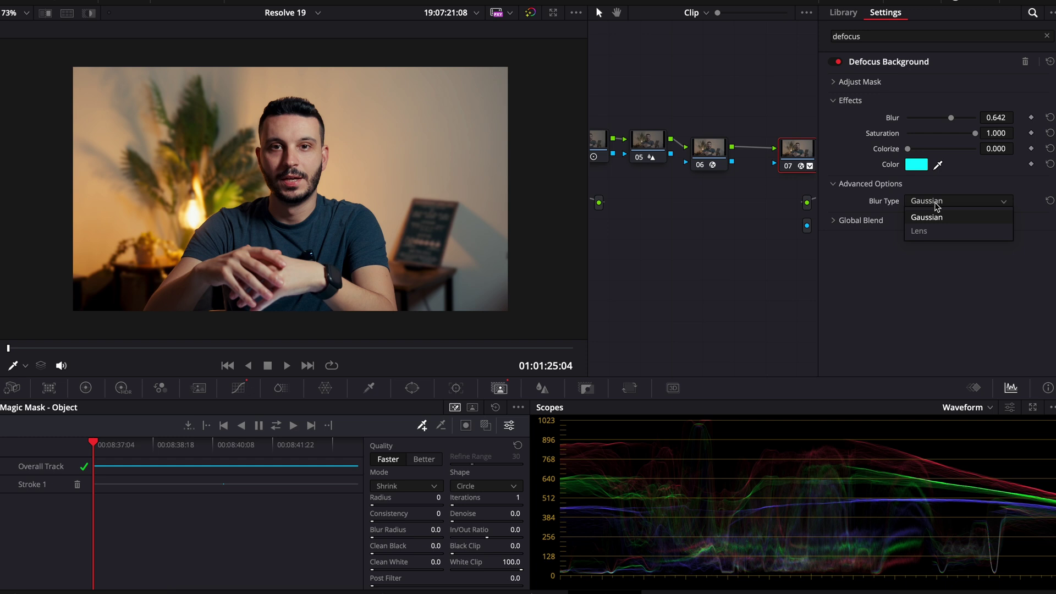
pyautogui.click(931, 231)
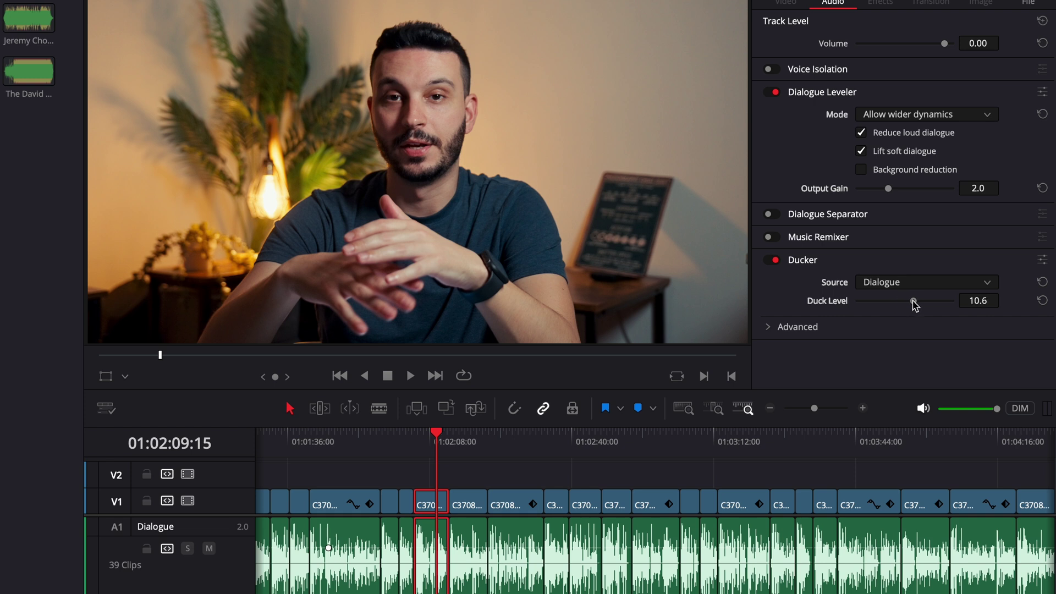
# Step: Enable Ducker on the music clip with Dialogue as the source and duck level 13.3
pyautogui.click(883, 285)
pyautogui.click(879, 302)
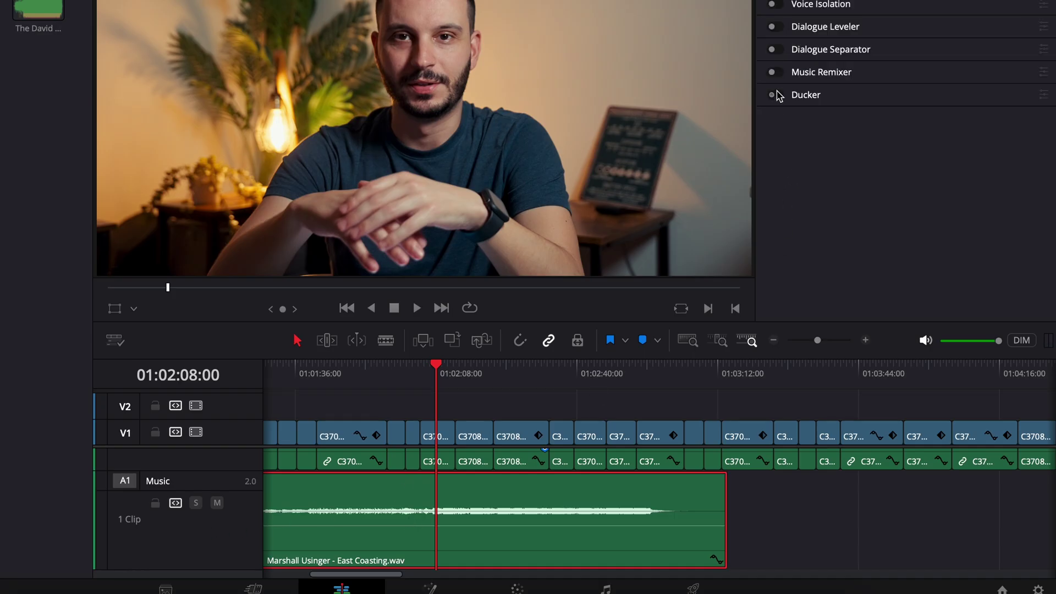
pyautogui.click(775, 95)
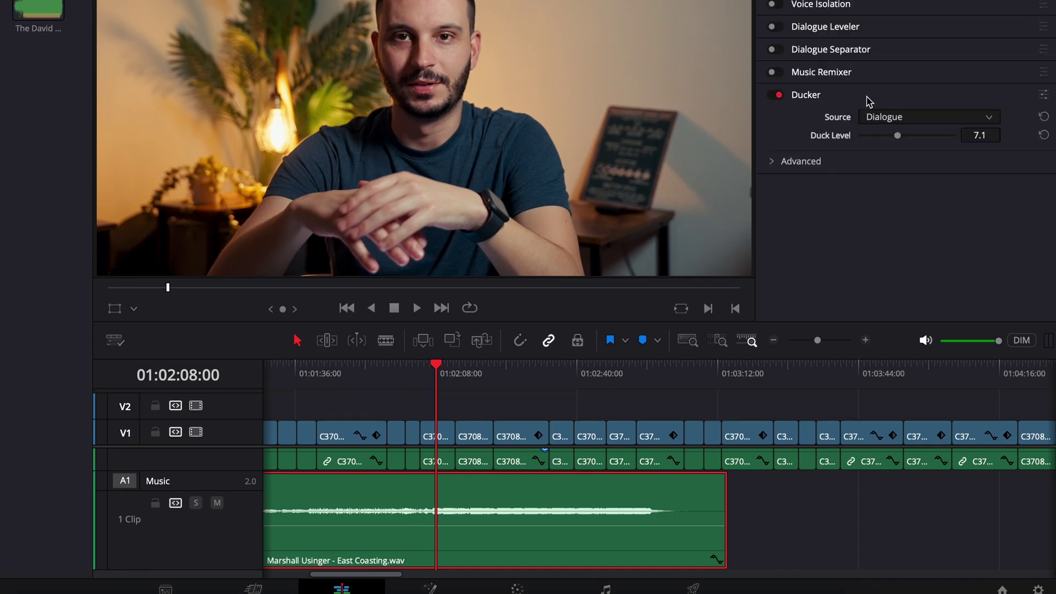
pyautogui.click(898, 118)
pyautogui.click(898, 132)
# Step: Expand the Ducker's advanced timing settings and lower the Music Remixer Voice stem to -21.2
pyautogui.click(812, 161)
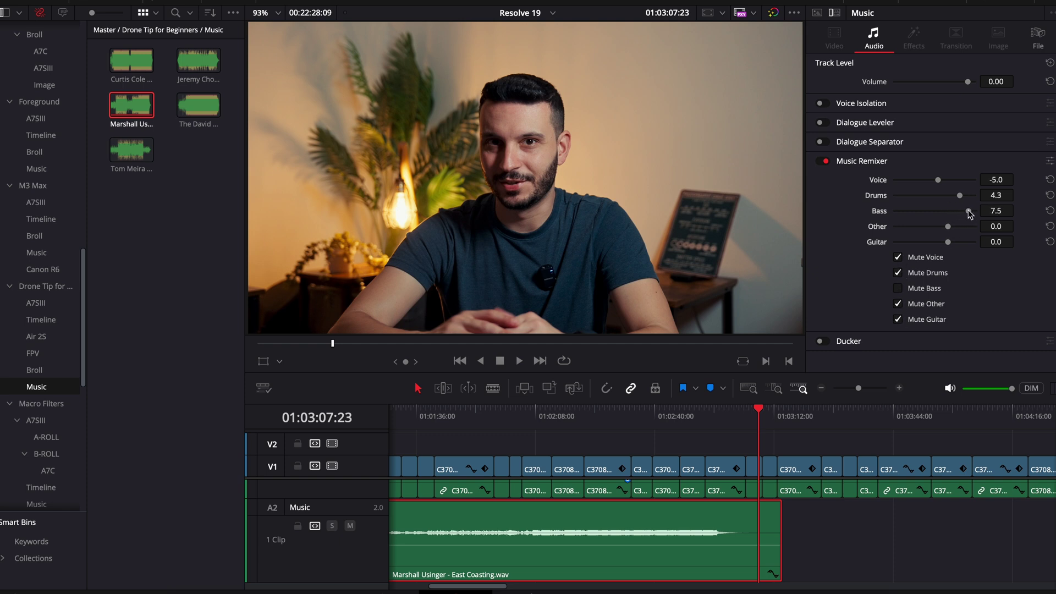
pyautogui.moveTo(938, 180); pyautogui.dragTo(929, 181)
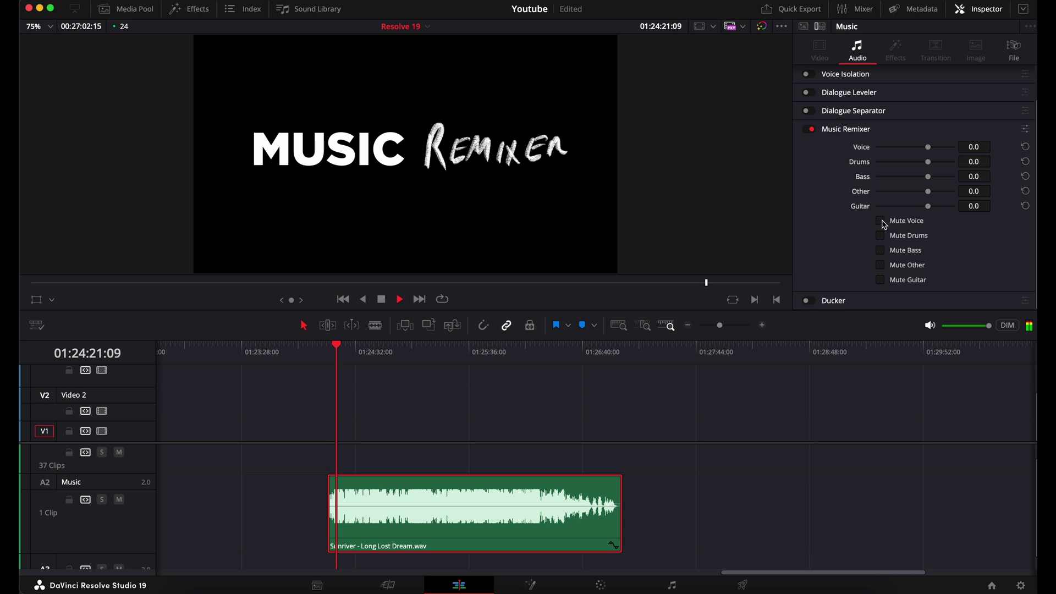
# Step: Mute the Voice stem, briefly muting and restoring Guitar and Drums during playback
pyautogui.click(881, 222)
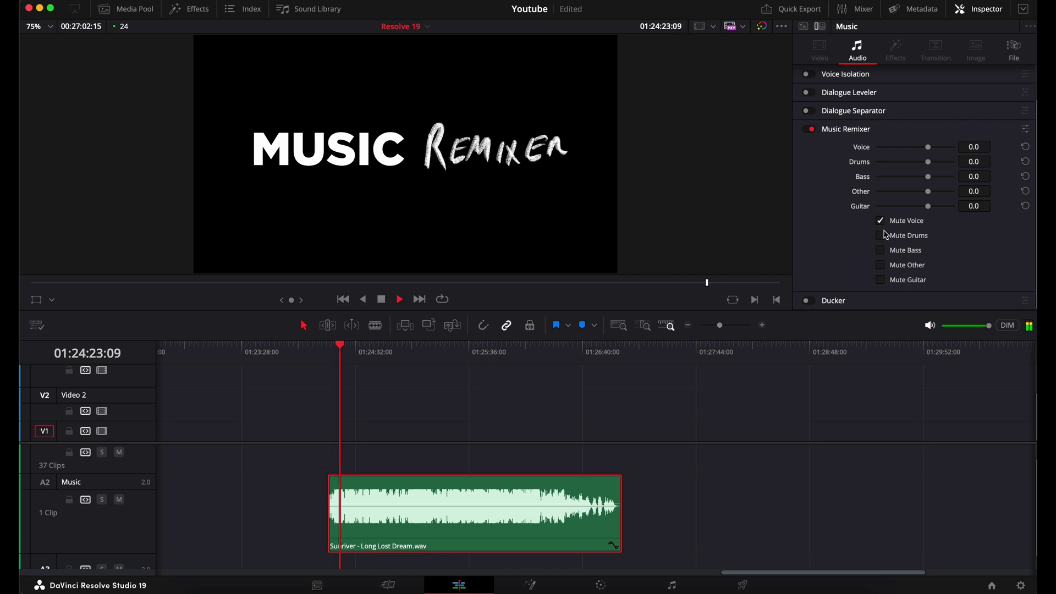
pyautogui.click(889, 282)
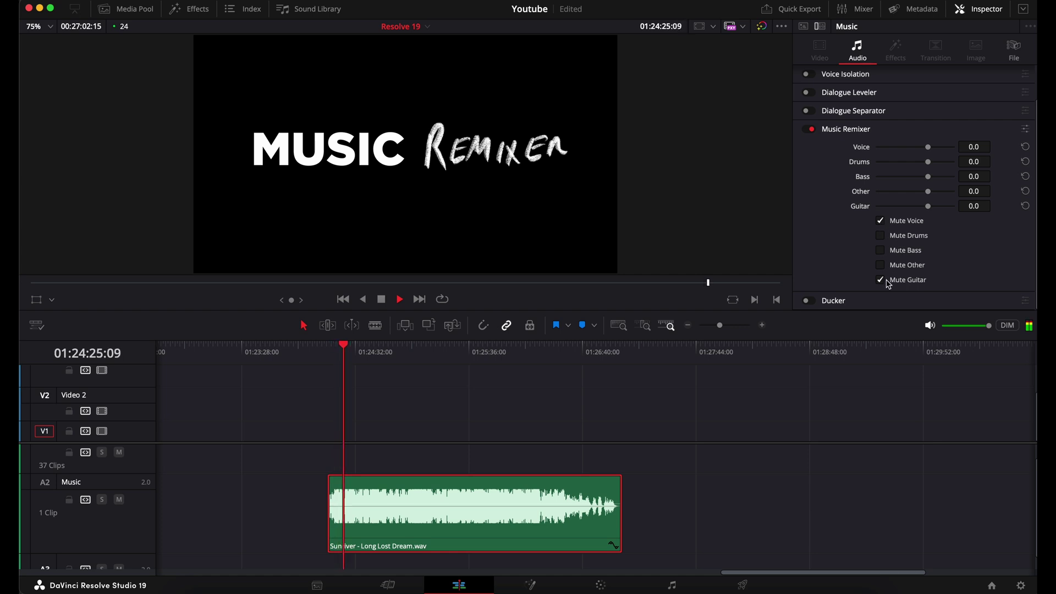
pyautogui.click(882, 238)
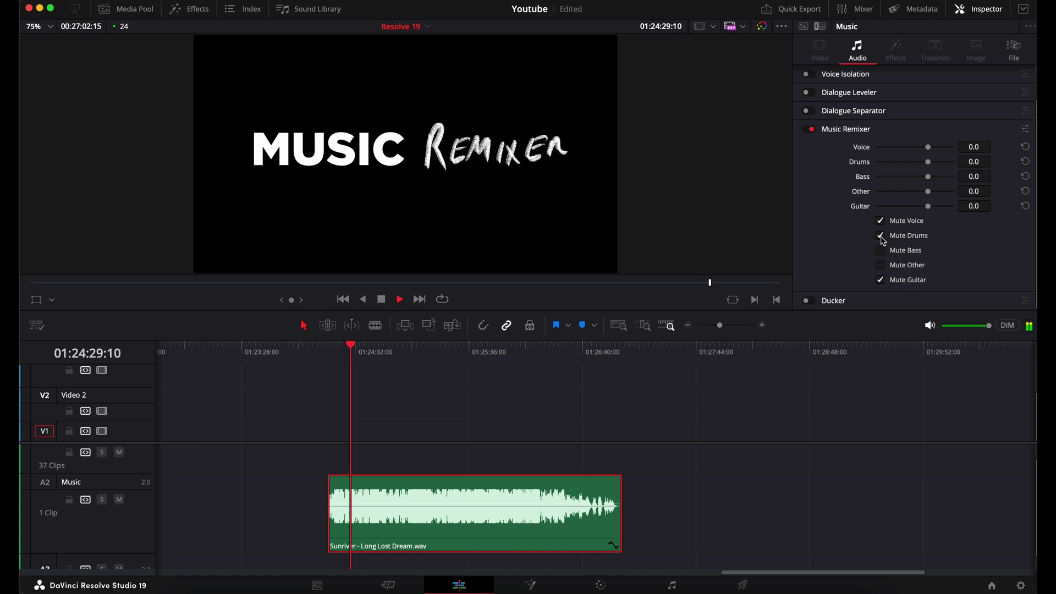
pyautogui.click(881, 236)
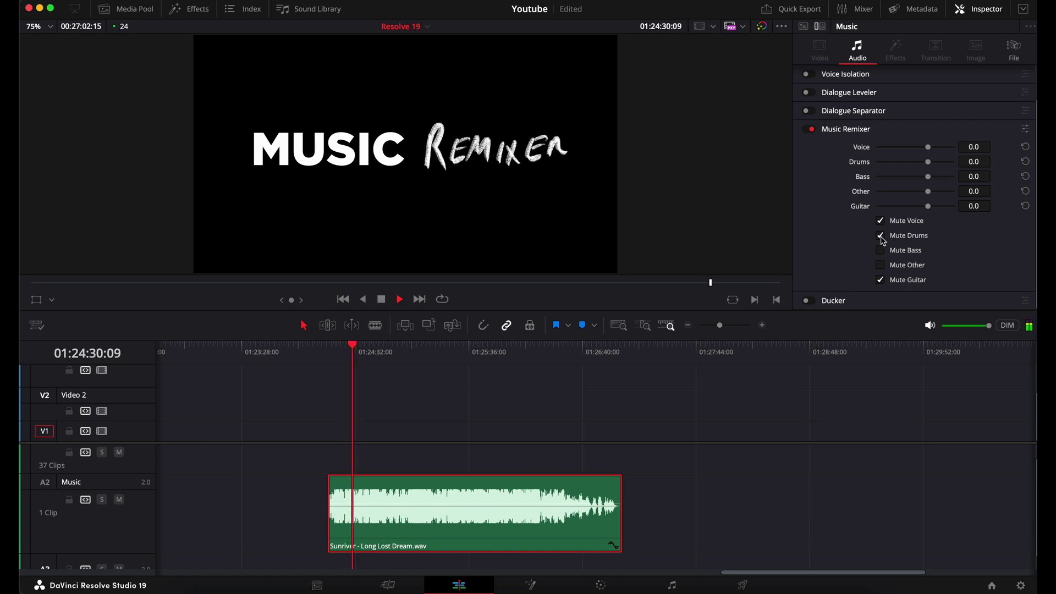
pyautogui.click(881, 283)
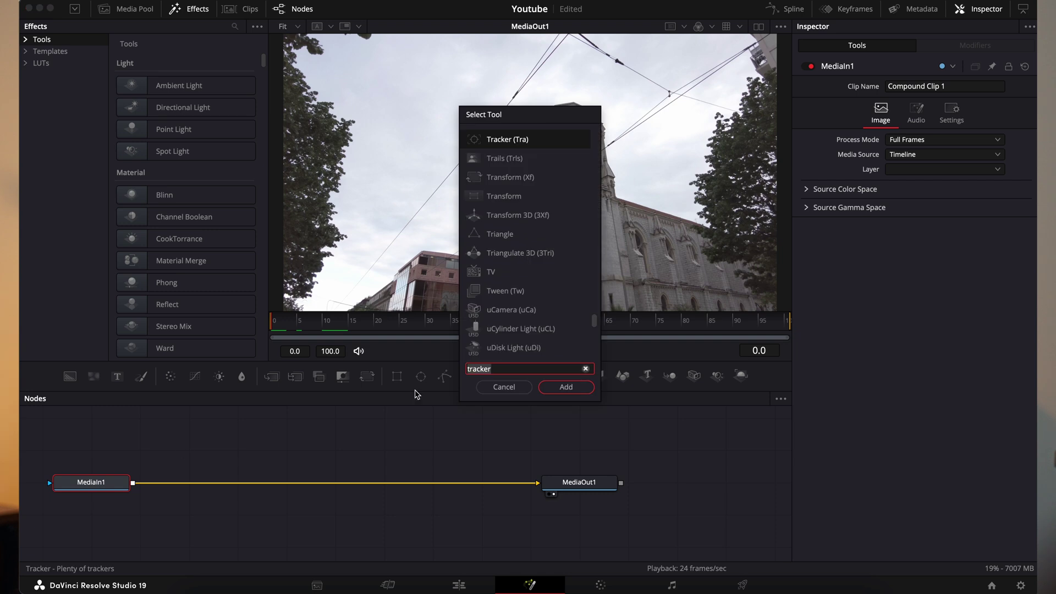
# Step: Insert a Tracker node after MediaIn1 and track the church tower forward with IntelliTrack 1
pyautogui.click(566, 388)
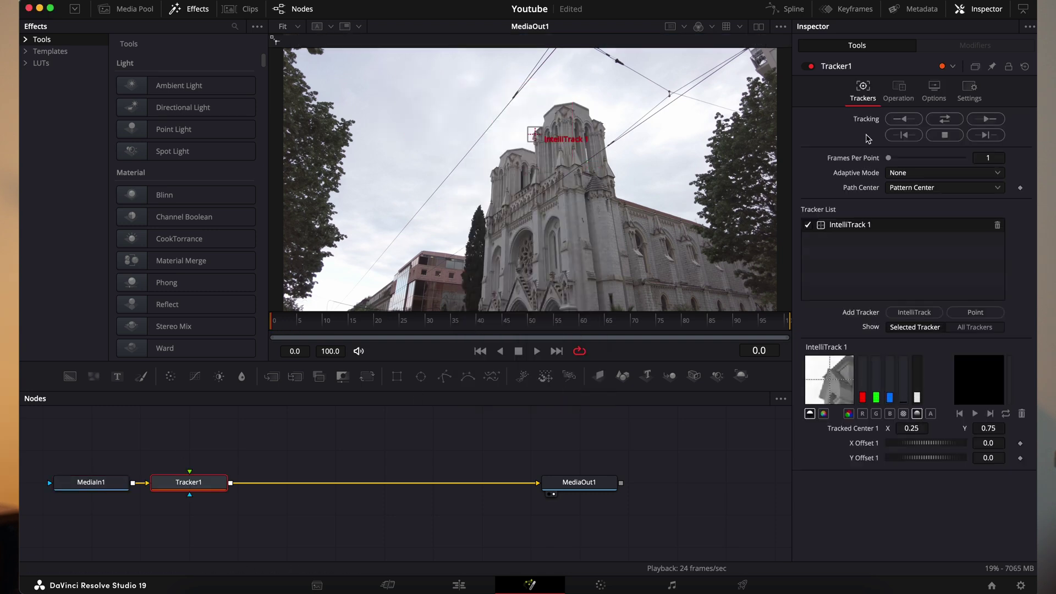
pyautogui.click(983, 120)
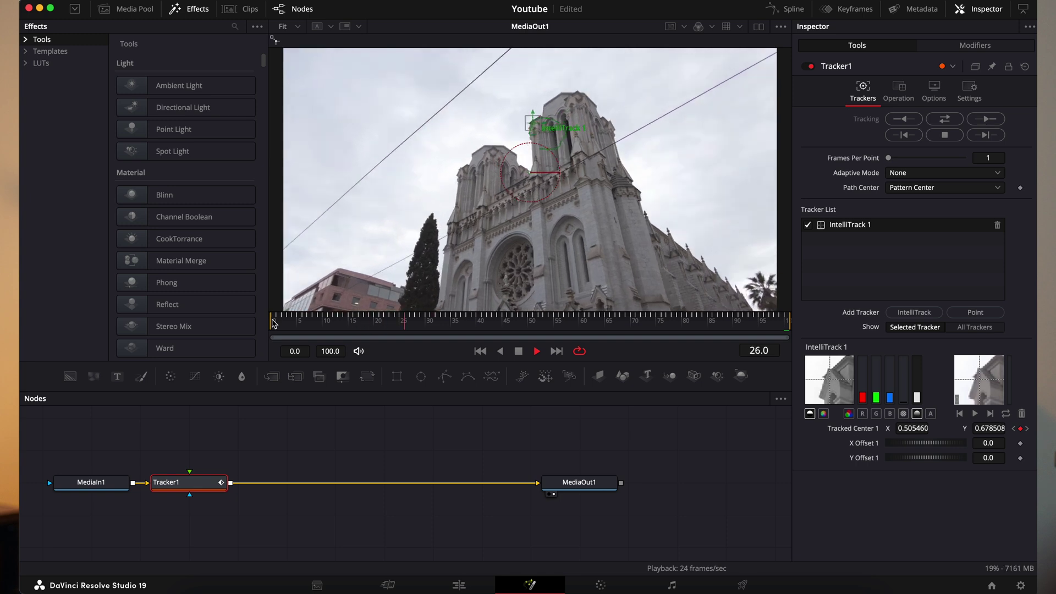